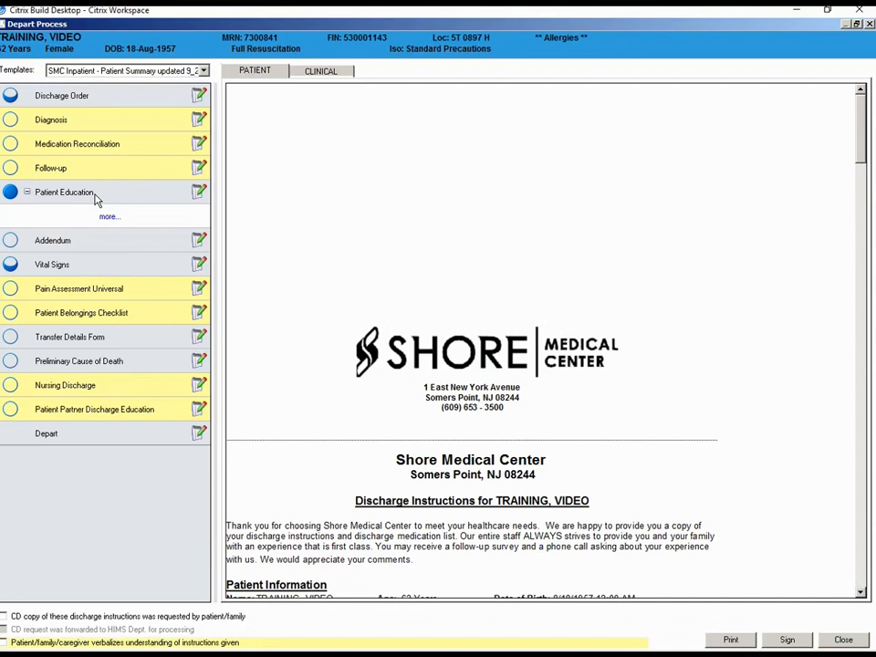
Expand the suggested Patient Education topics and select the Hip Fracture Surgery, Discharge Instructions leaflet
click(107, 217)
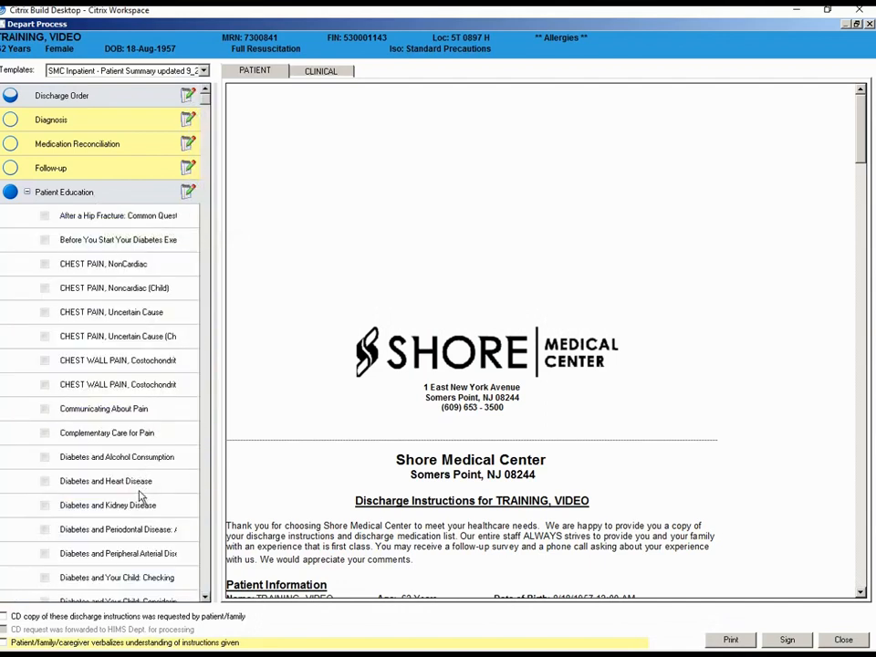
click(206, 597)
click(206, 597)
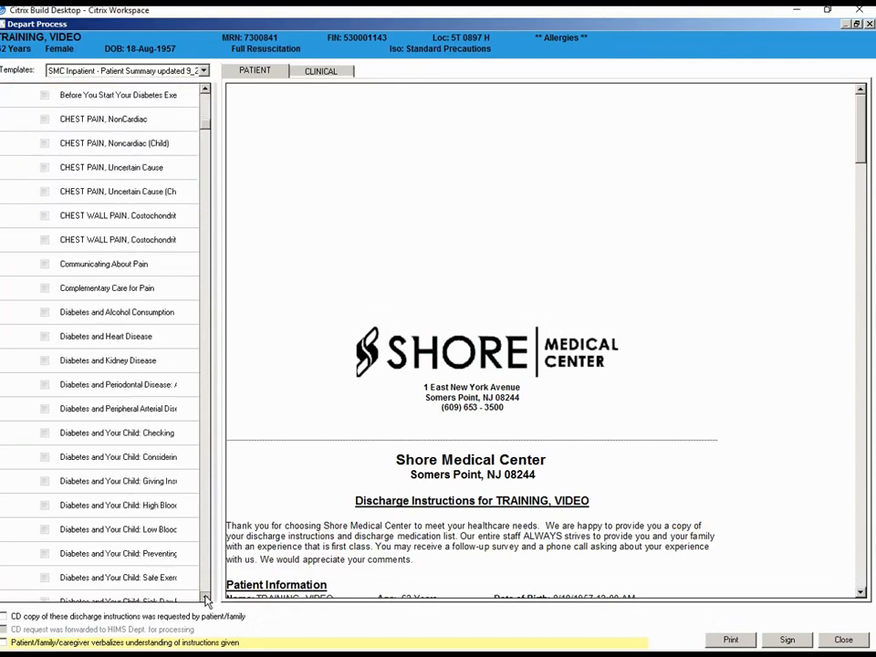
drag(206, 599, 206, 599)
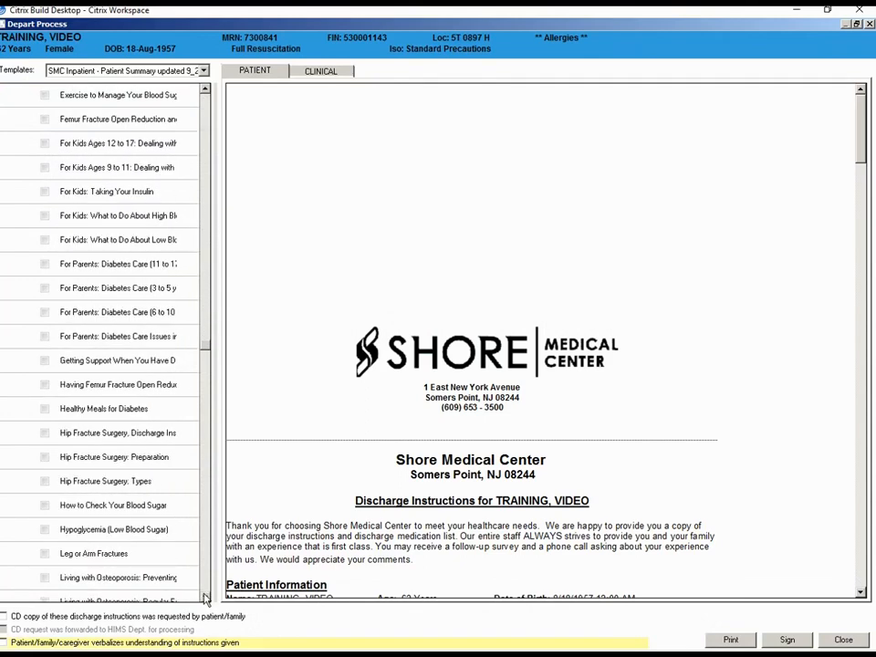
click(44, 433)
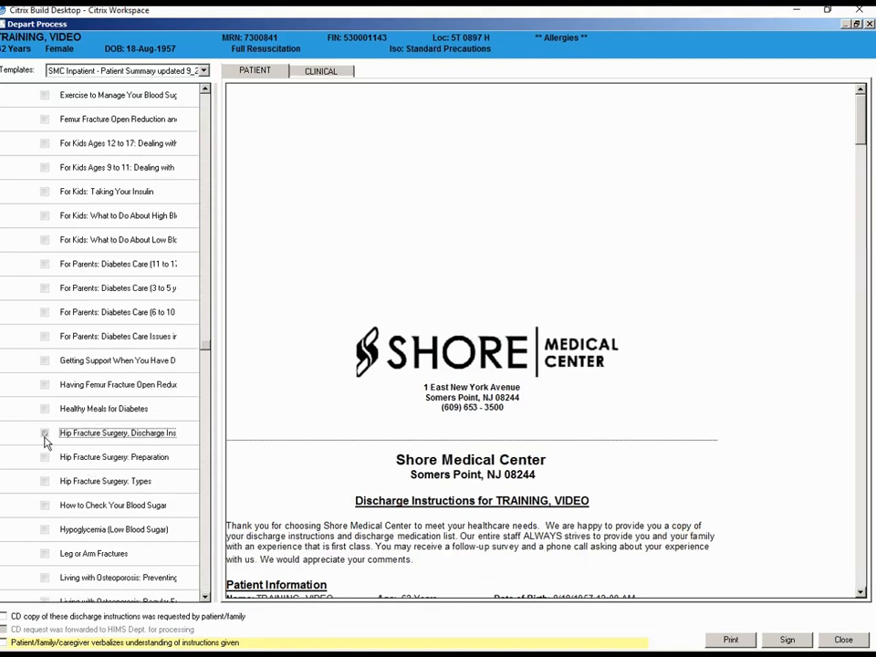
Select the Pneumococcal Vaccination Indicated leaflet in the suggested Patient Education topics
drag(204, 599, 204, 602)
click(204, 597)
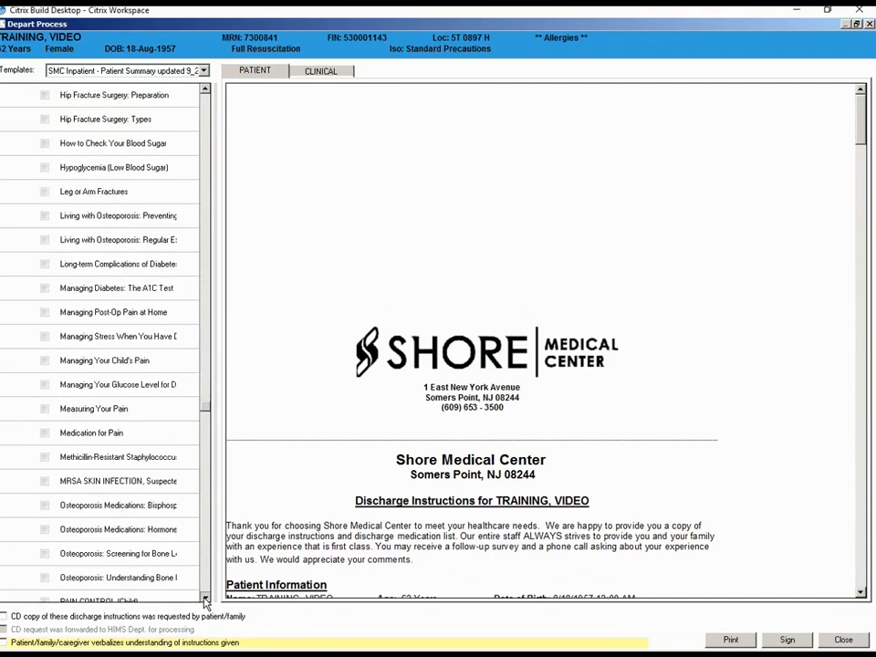
click(205, 598)
click(204, 597)
click(204, 598)
click(204, 597)
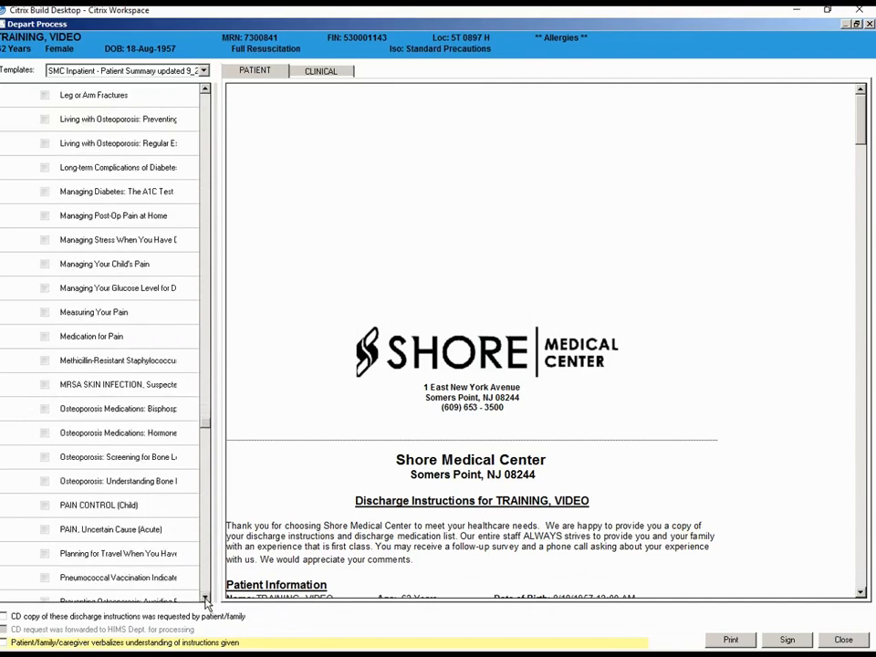
click(205, 598)
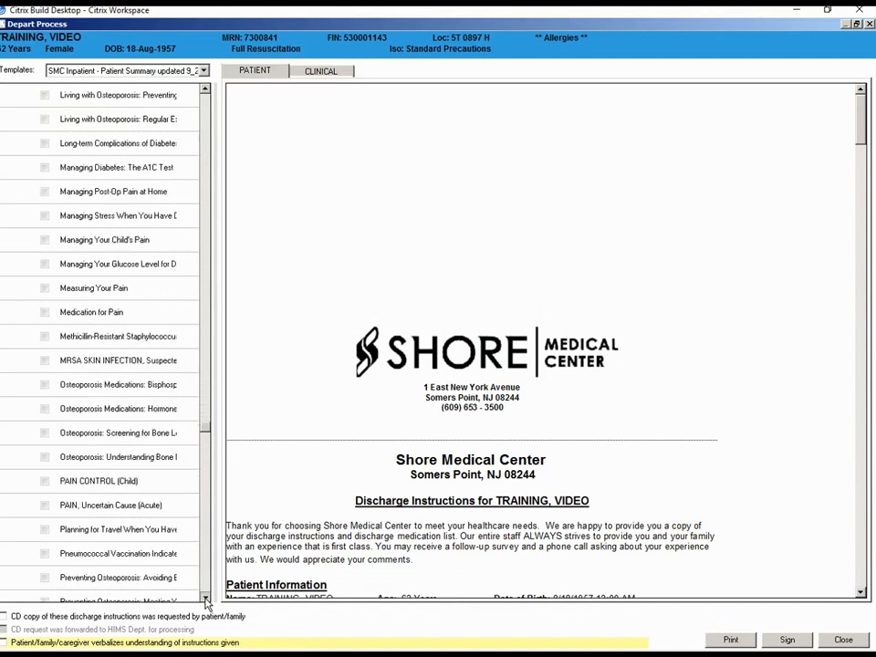
click(205, 599)
click(204, 599)
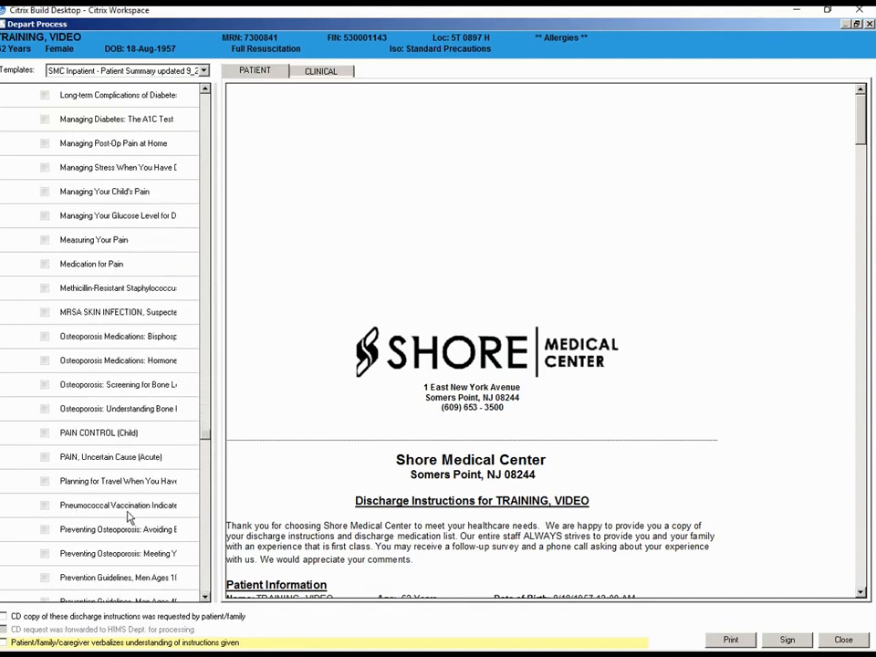
click(43, 506)
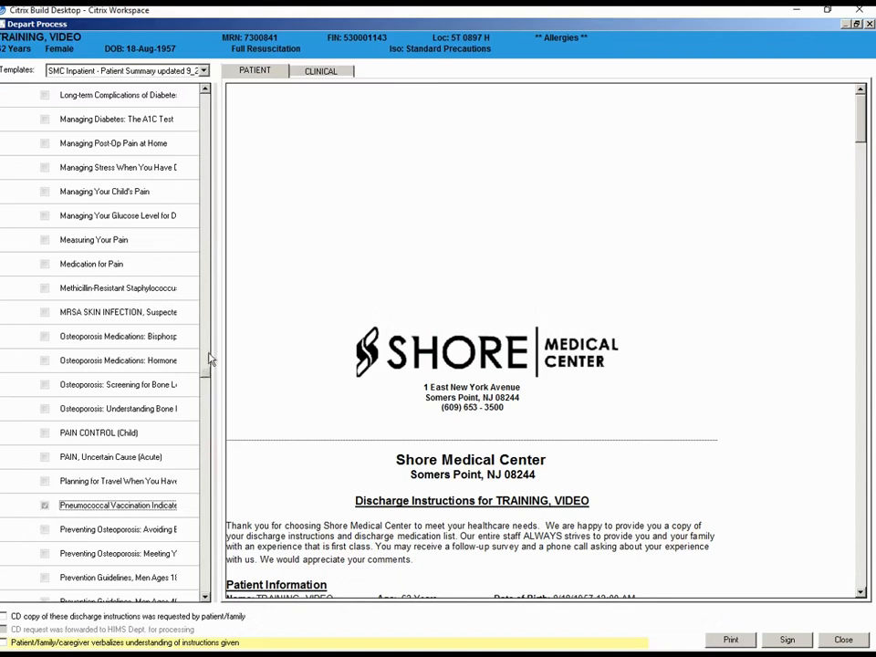
Open Patient Education for editing, search all instructions for "angina", add "ANGINA, Stable" and sign the selected instructions
drag(207, 115, 208, 105)
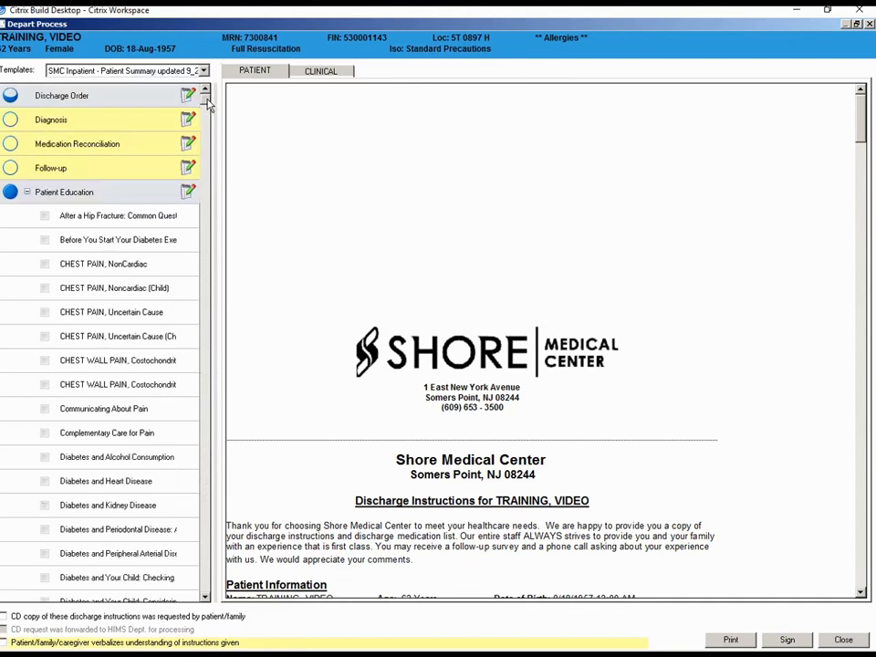
click(189, 195)
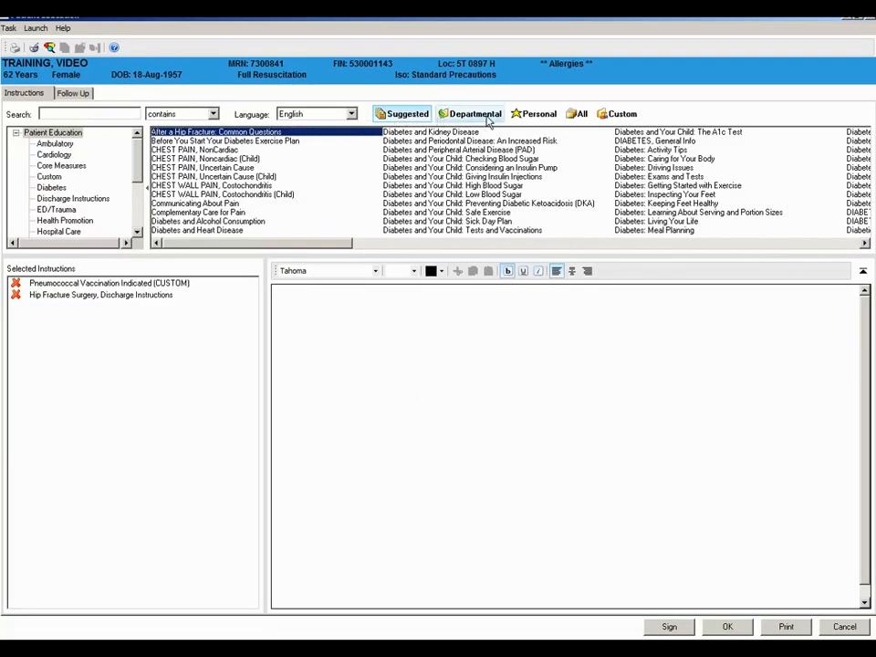
click(580, 117)
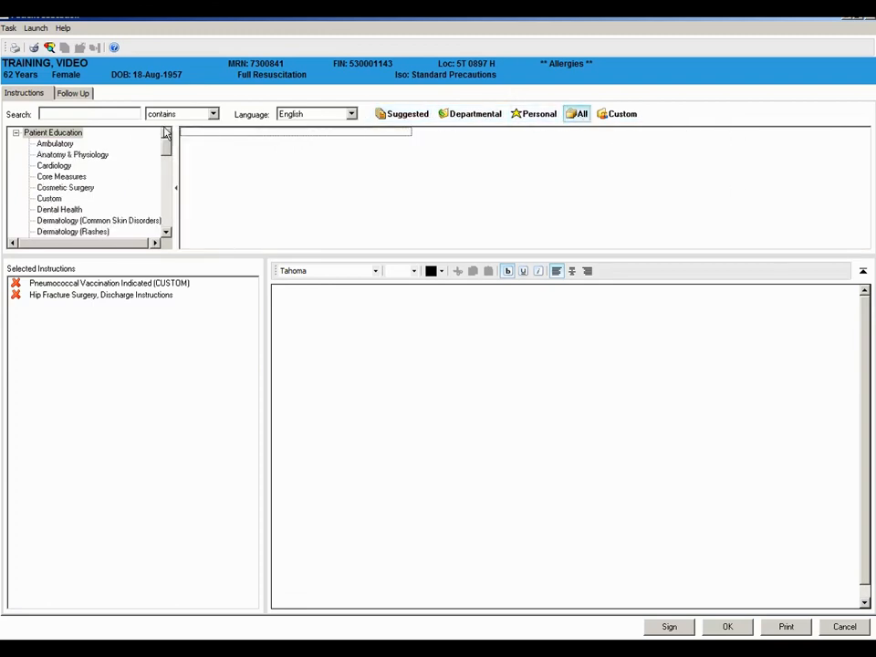
click(47, 114)
text(a)
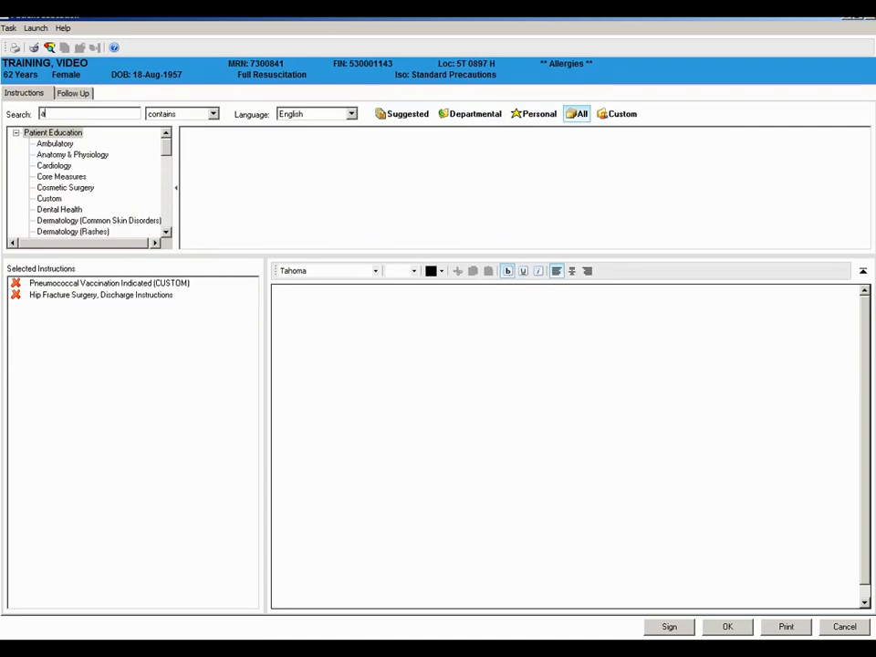
text(ngina)
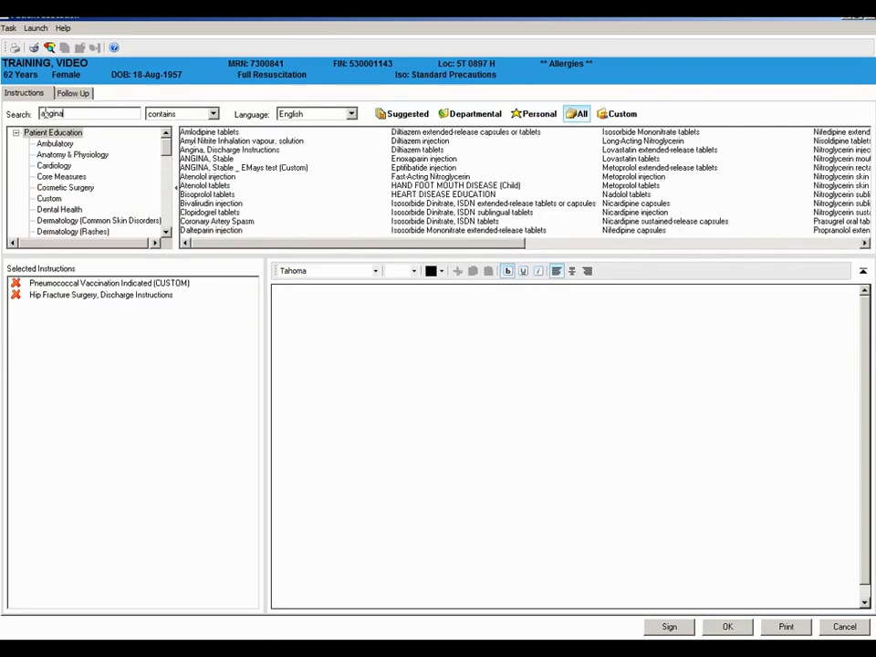
click(217, 159)
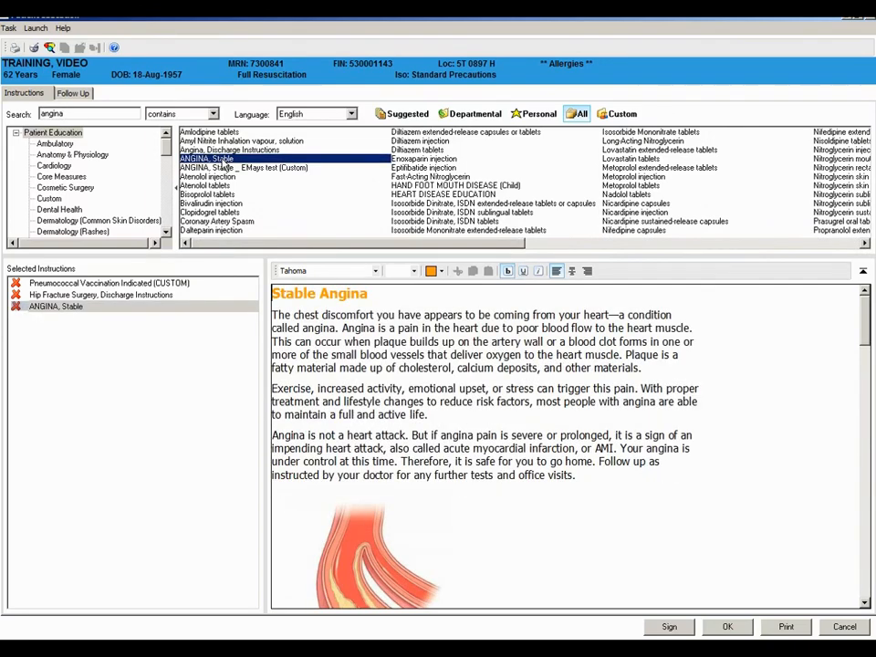
click(668, 628)
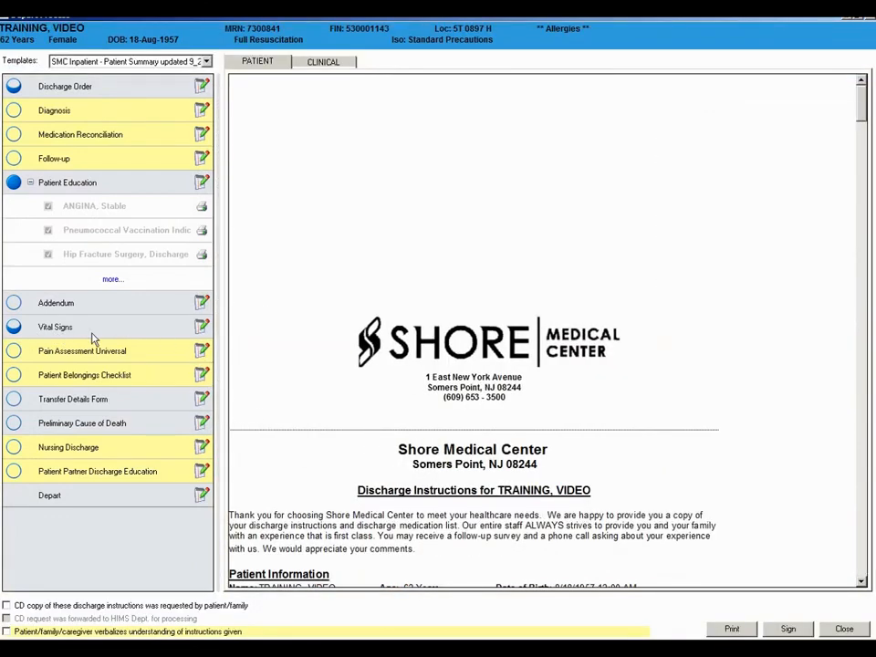
Open the Vital Signs form and enter oral temperature 36.8, peripheral pulse 85, blood pressure 120/80 and respiratory rate 60
click(202, 326)
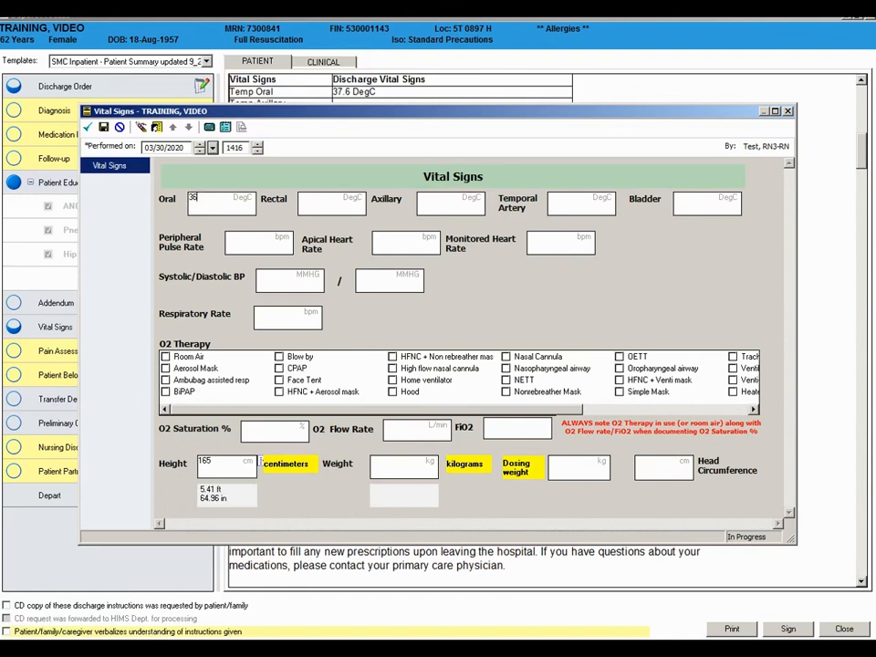
text(8)
click(230, 237)
text(8)
click(261, 282)
text(120)
click(362, 273)
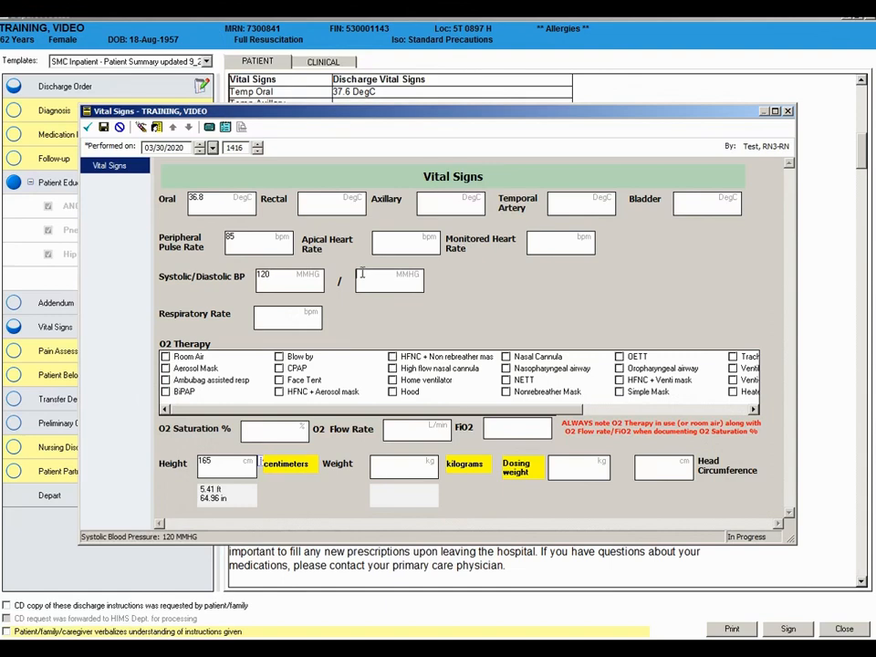
text(80)
click(259, 311)
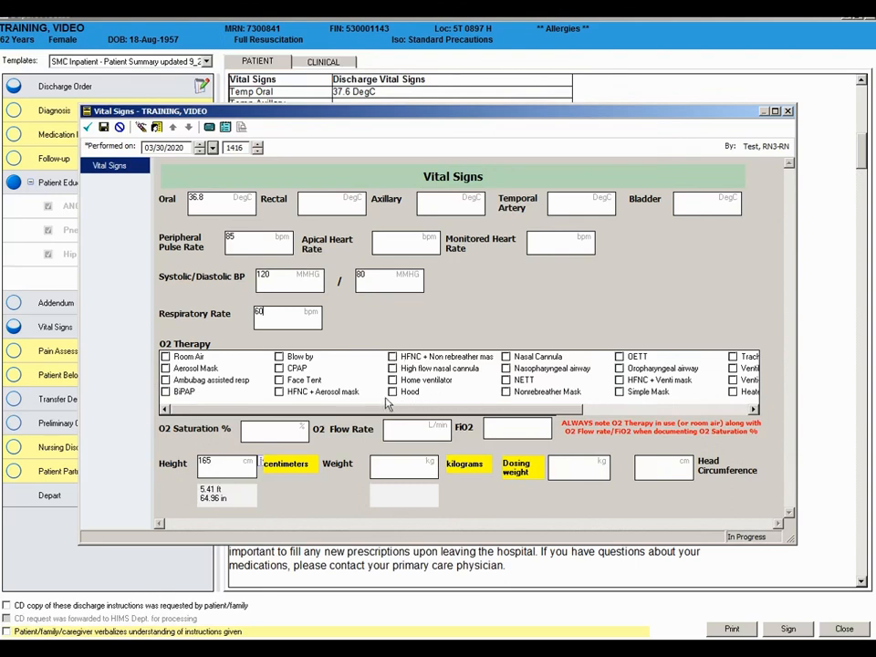
Record Room Air as the O2 therapy with an O2 saturation of 100% and sign the Vital Signs form
click(165, 358)
click(258, 429)
text(100)
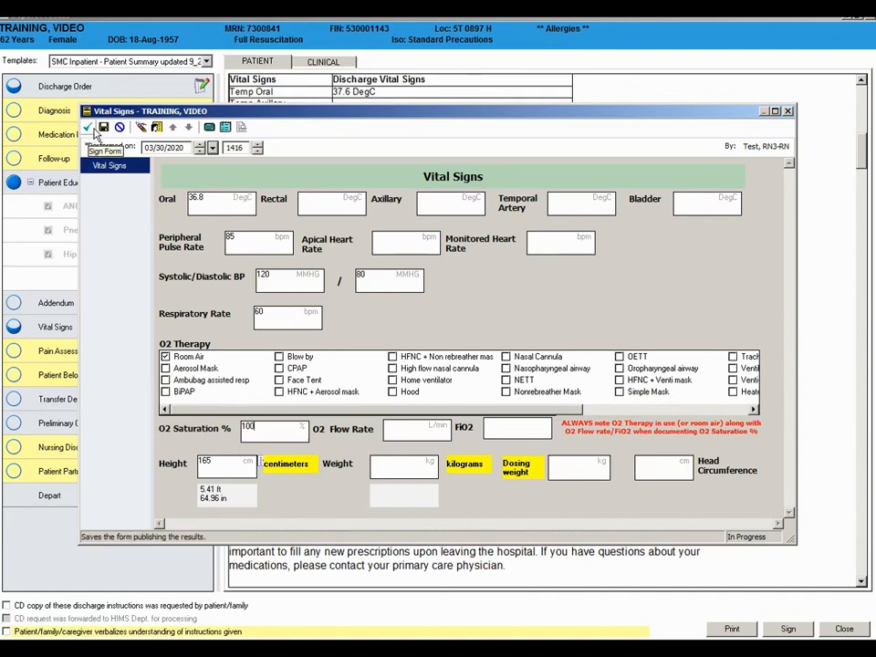
click(84, 126)
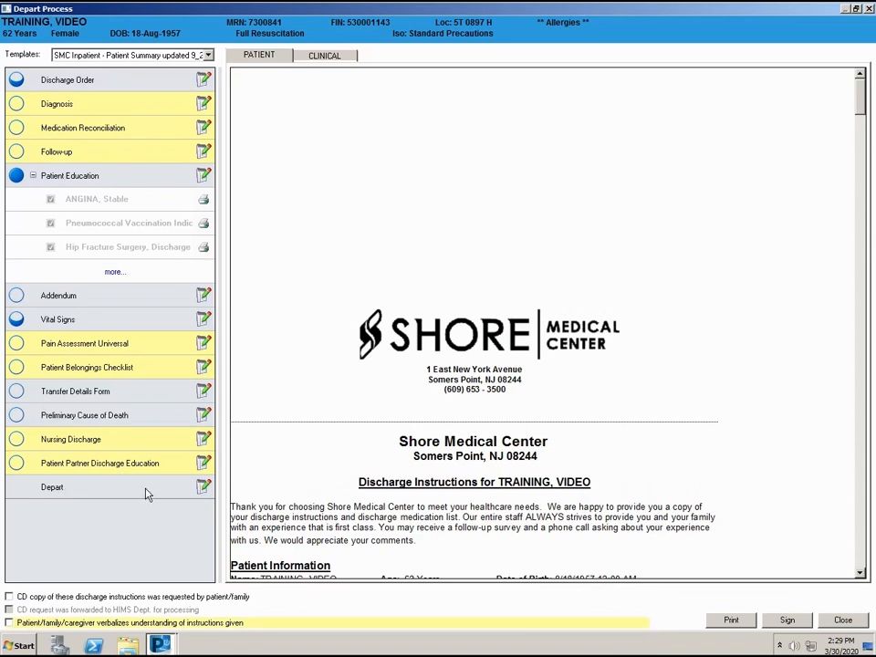
Start the Depart action, view the override reasons for Medication Reconciliation in the gap check, and cancel the check
click(202, 488)
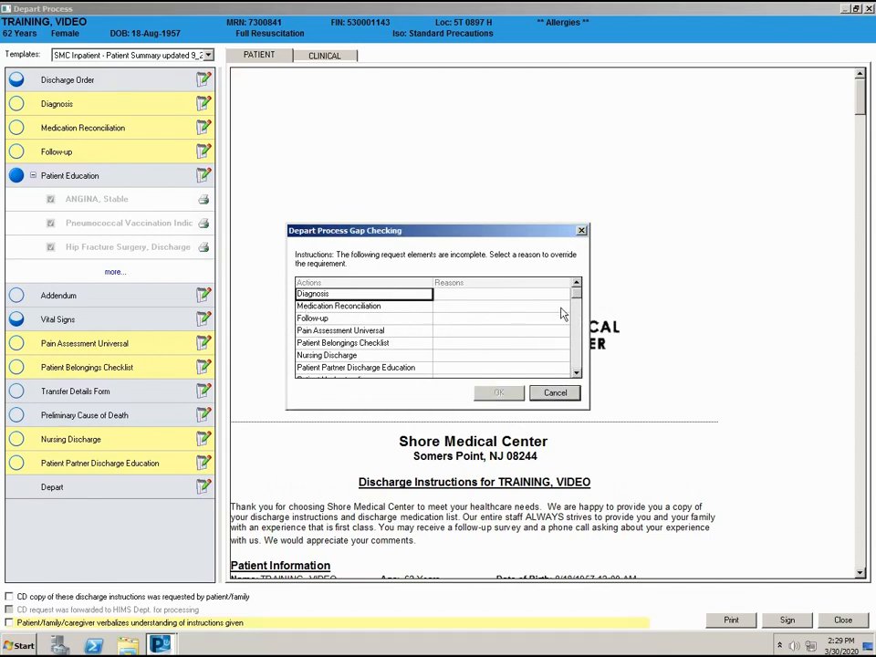
click(563, 310)
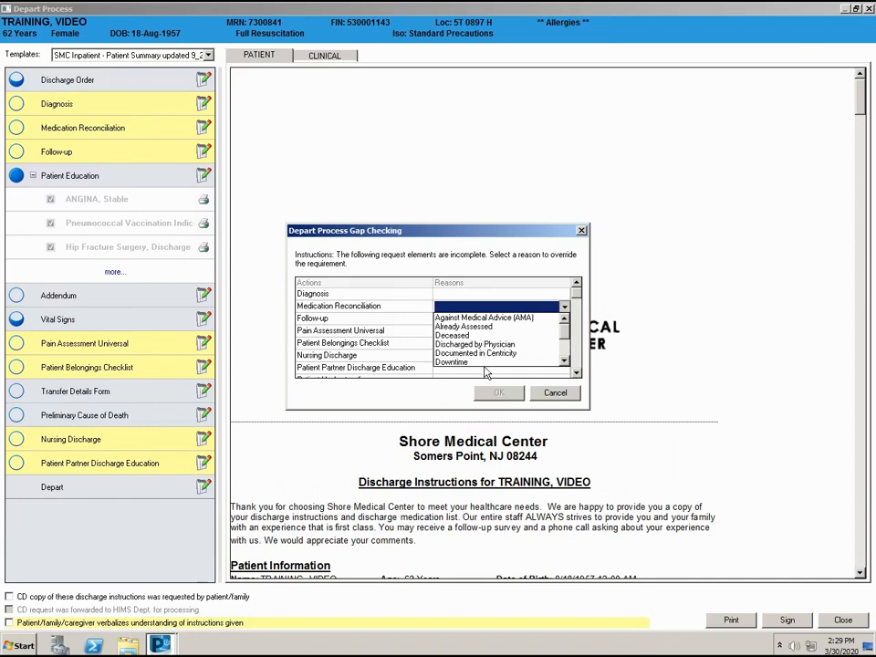
click(552, 395)
click(553, 395)
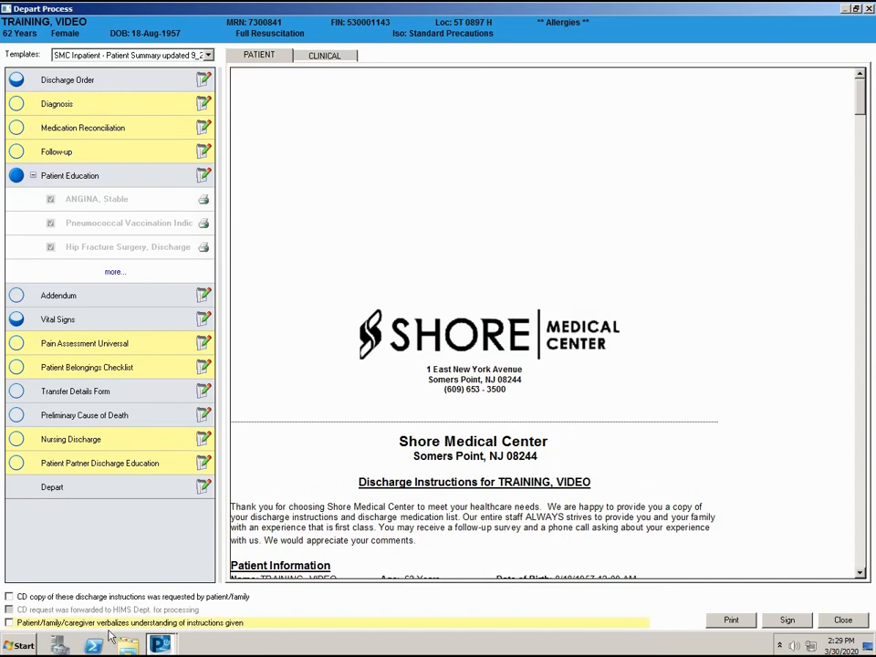
Mark that instructions were verbally understood, a CD copy was requested, and the CD request was forwarded to the HIMS Dept
click(8, 623)
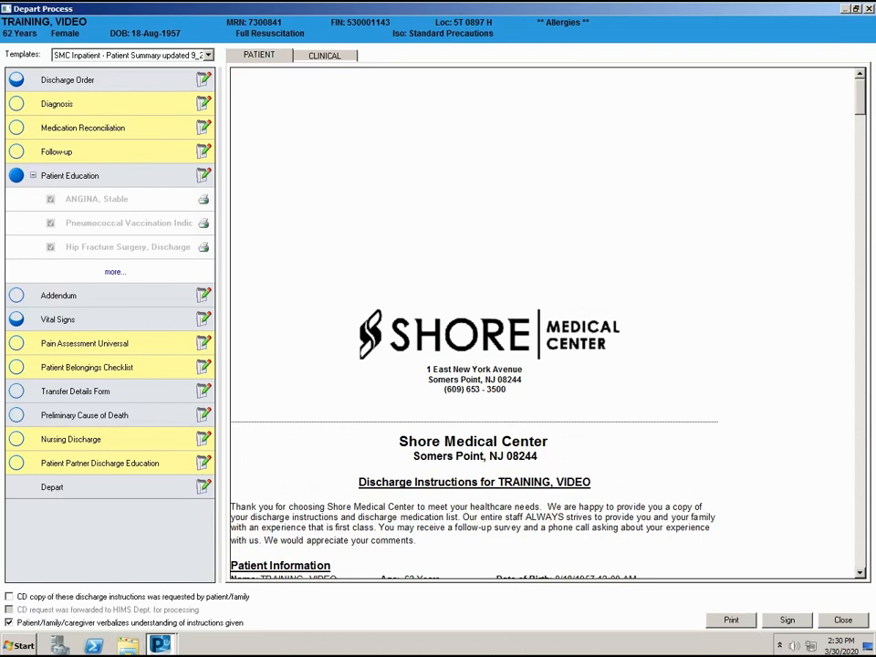
click(9, 597)
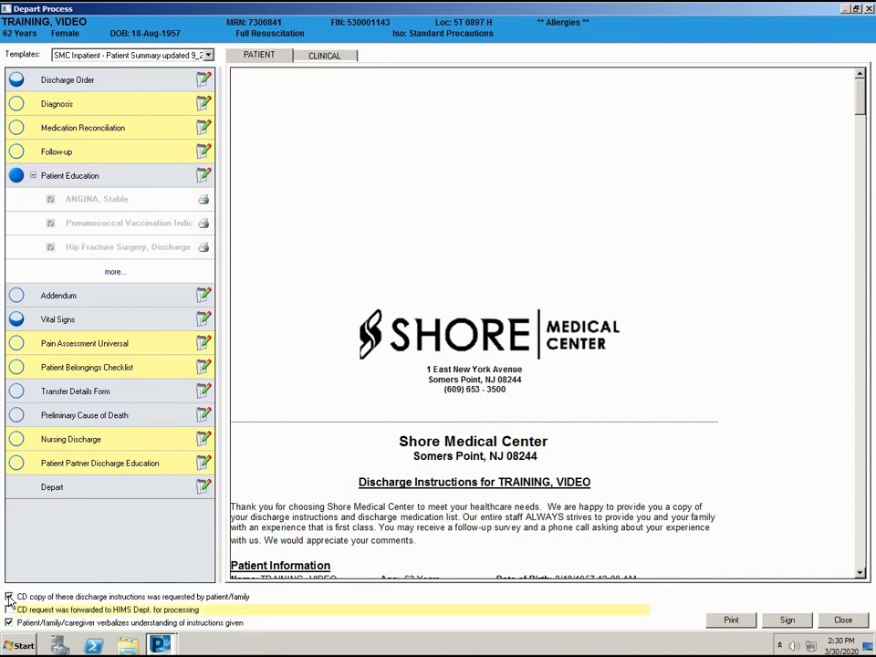
click(9, 610)
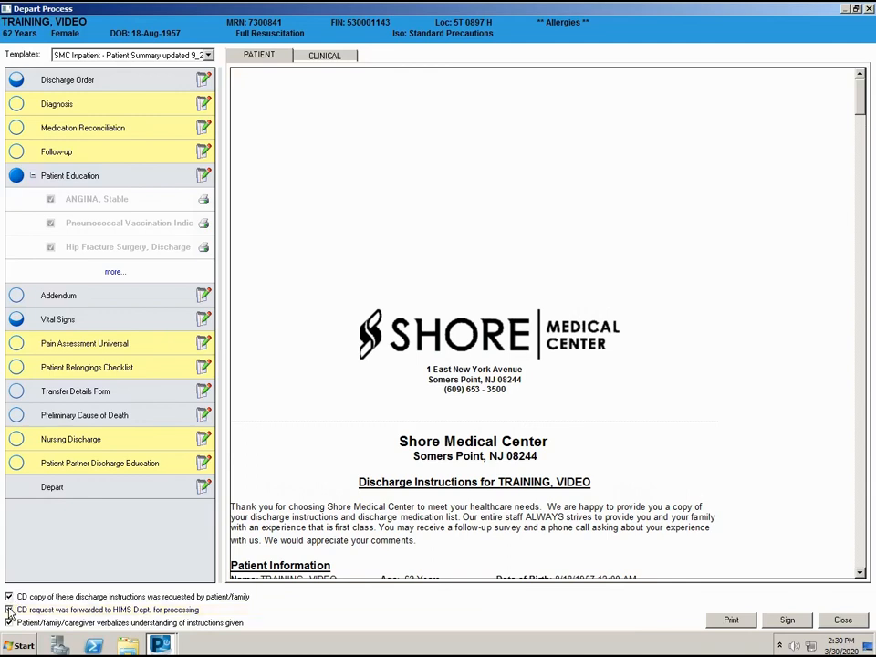